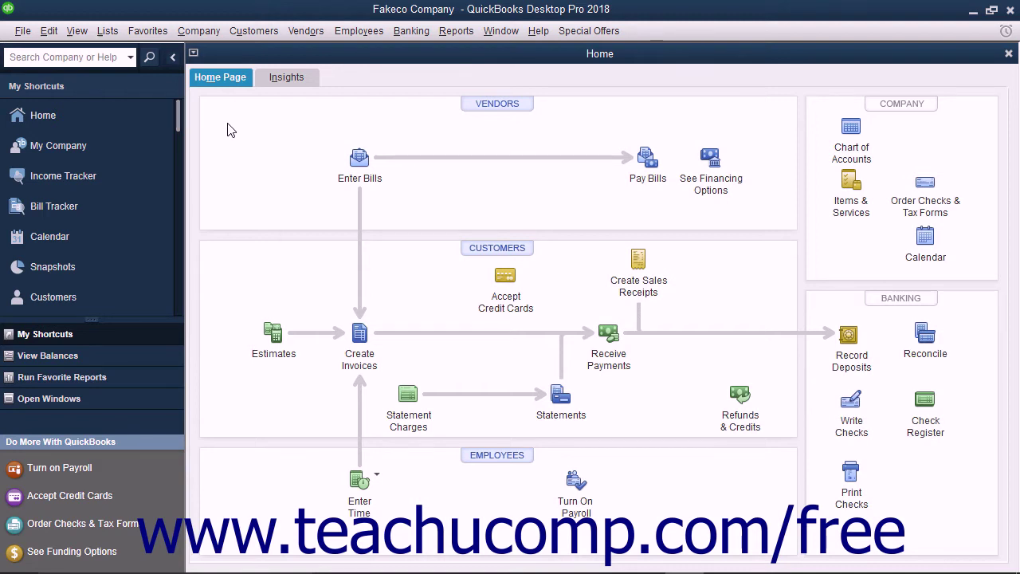
Open the File menu to reach the company file commands
left_click(24, 35)
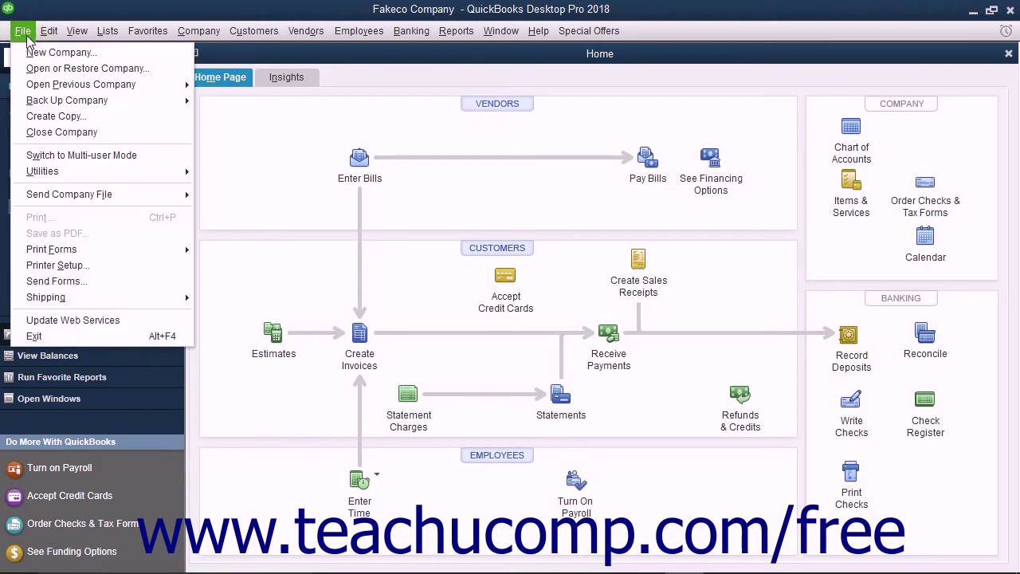
Start Open or Restore Company with 'Restore a backup copy' and Local backup selected
left_click(38, 69)
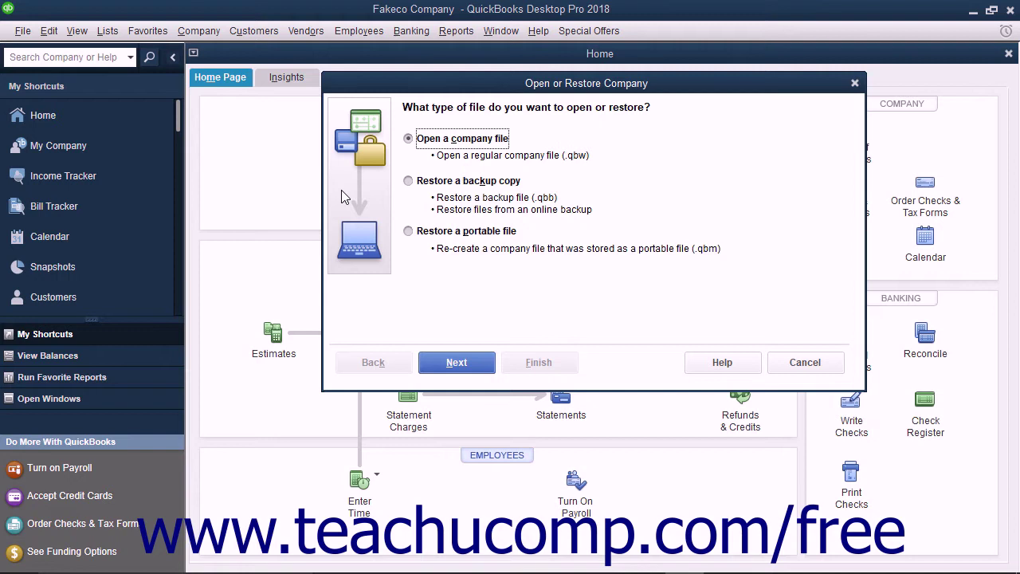
left_click(410, 182)
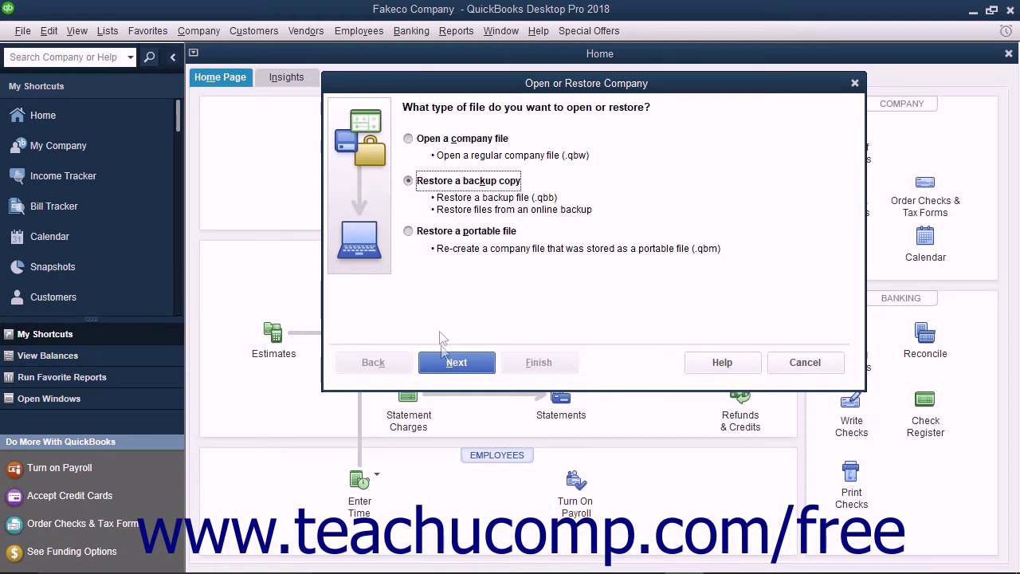
left_click(444, 363)
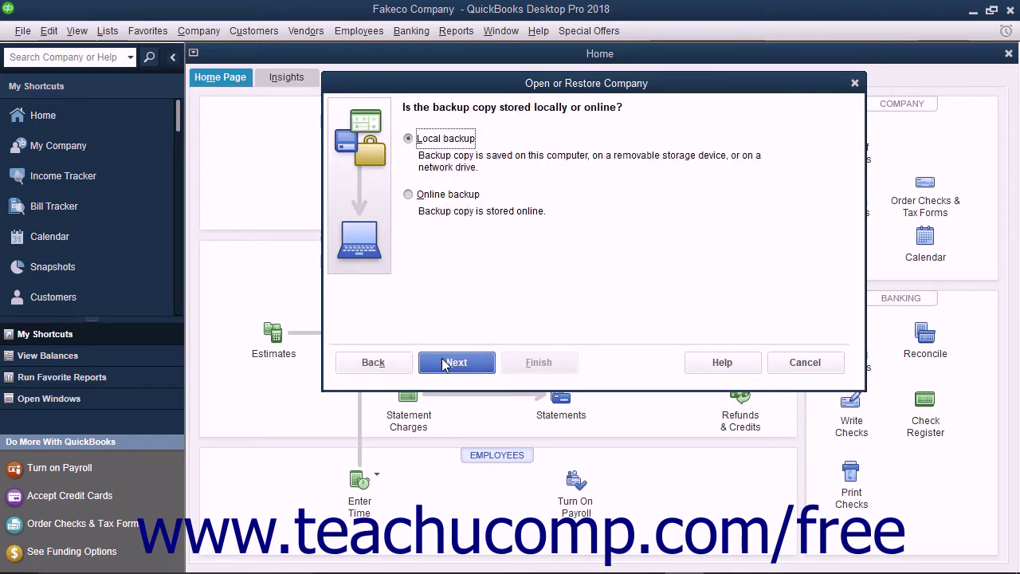
left_click(411, 139)
left_click(415, 196)
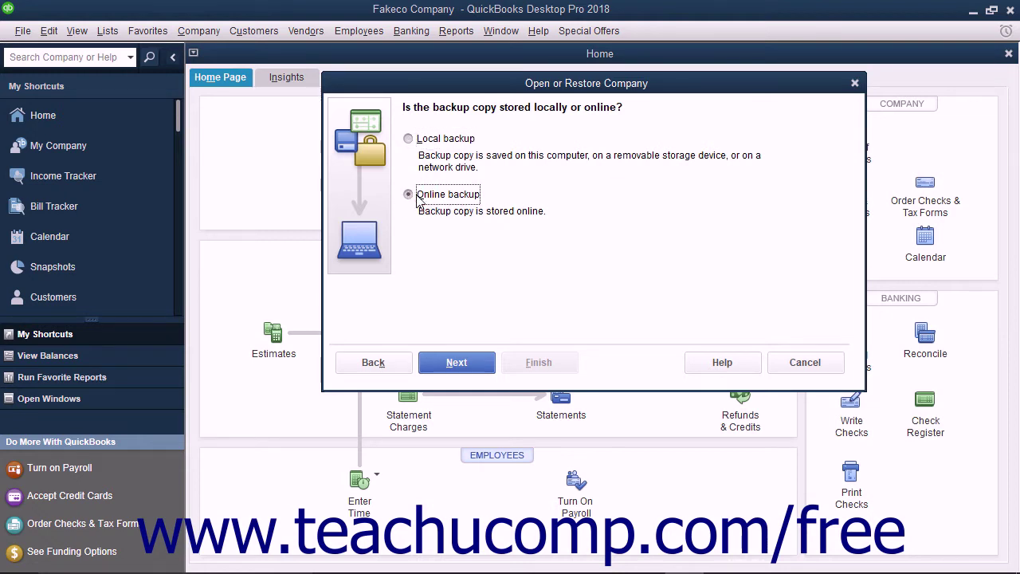
left_click(414, 141)
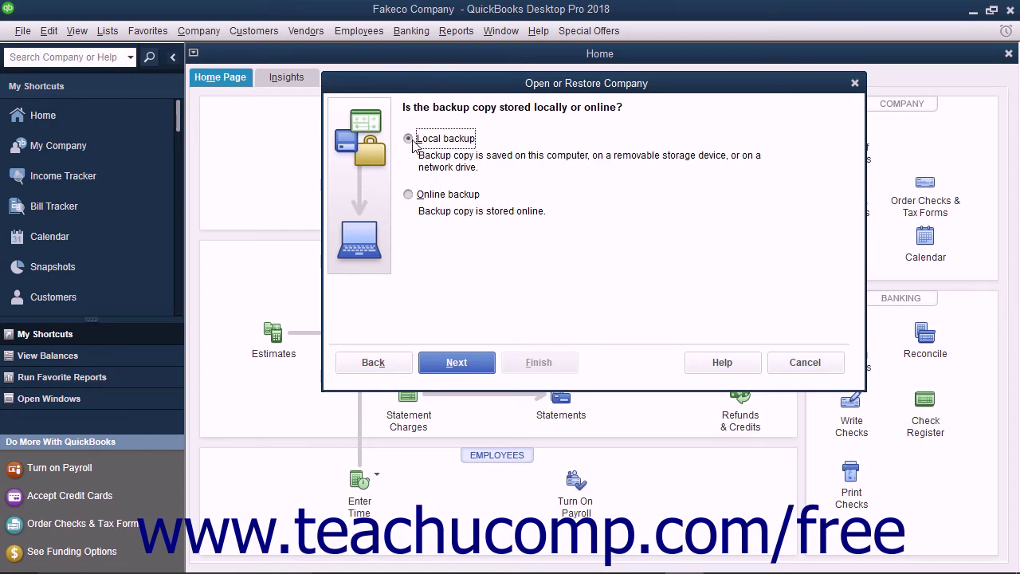
Open the Fakeco Company backup from Local Backups, then cancel the restore wizard
left_click(451, 363)
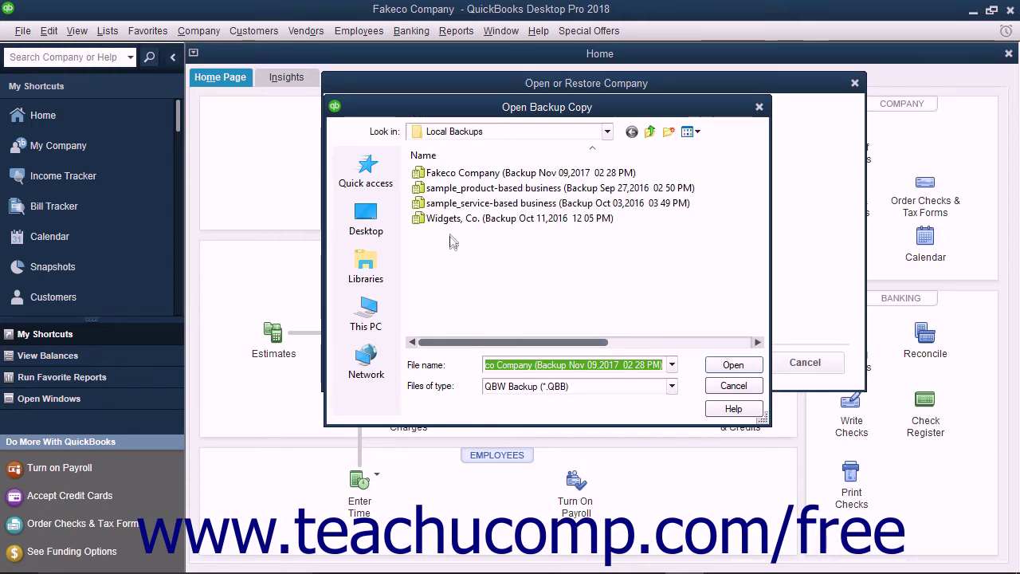
left_click(457, 176)
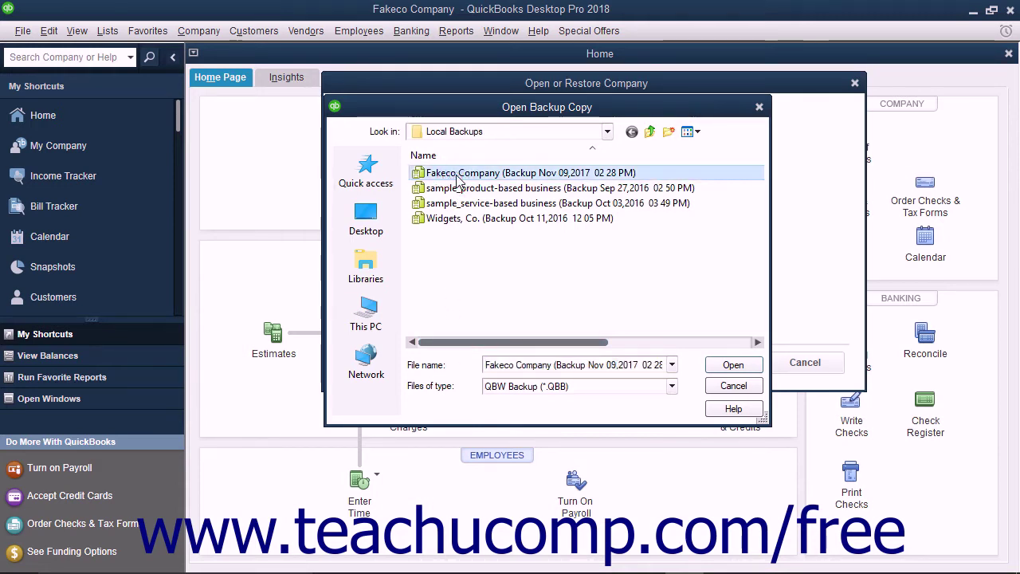
left_click(721, 372)
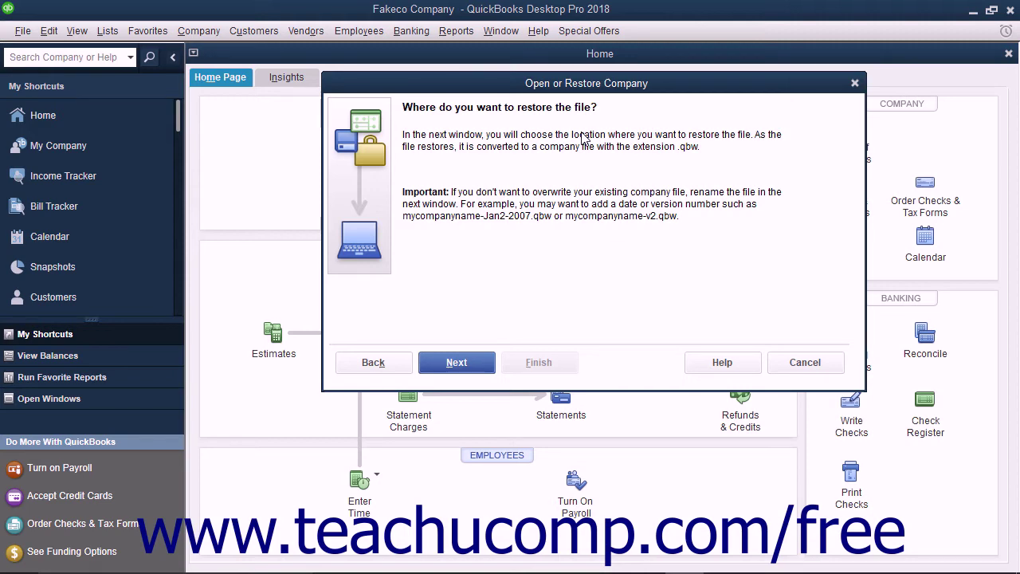
left_click(804, 362)
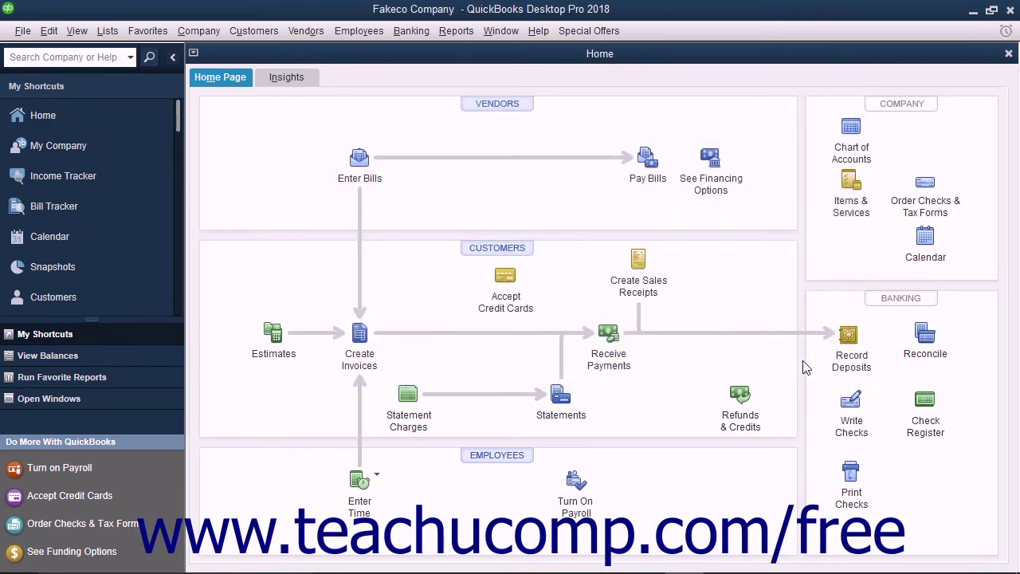
Reopen the restore using the recent Fakeco Company local backup path under File > Back Up Company
left_click(24, 32)
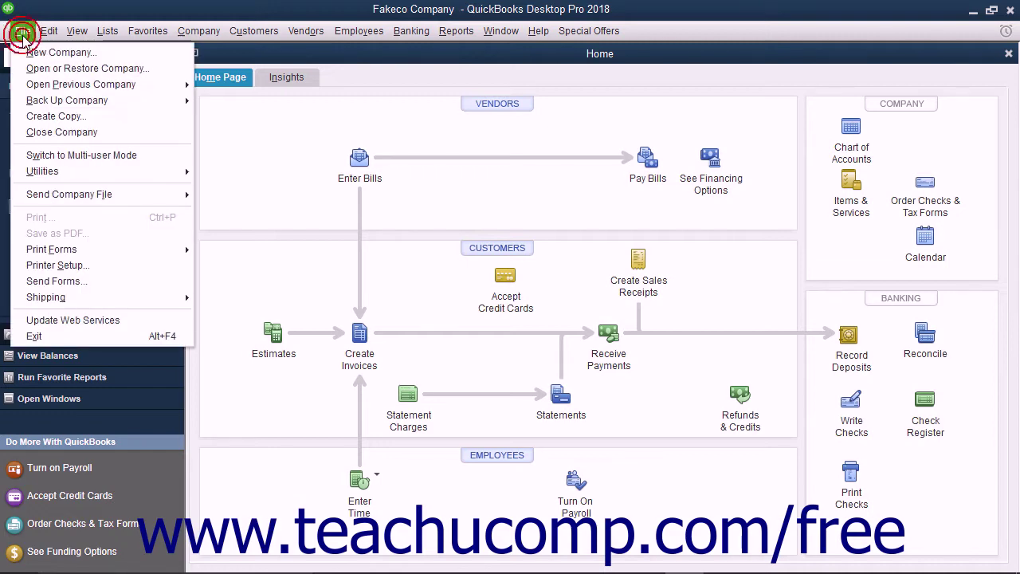
mouse_move(67, 101)
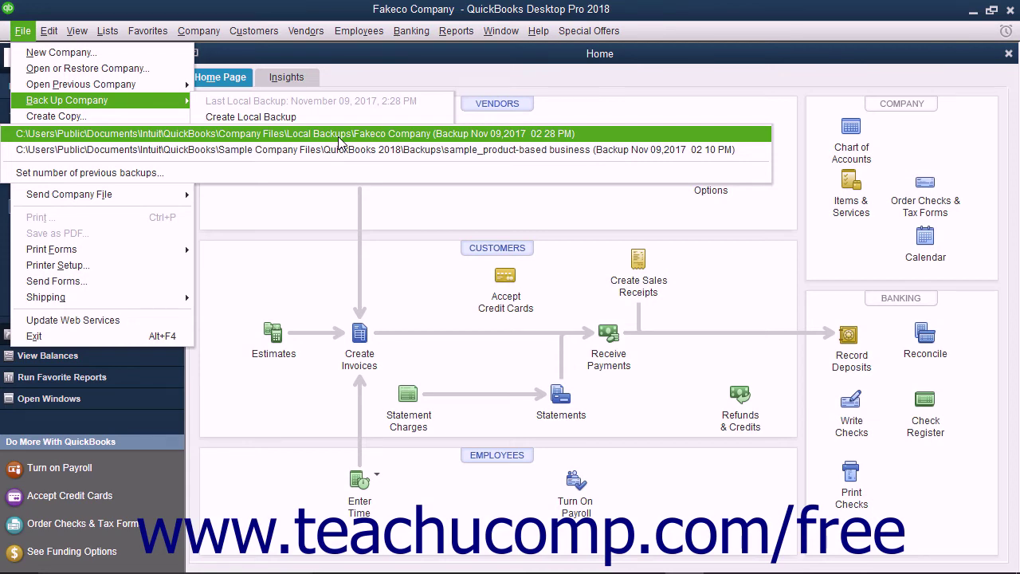
left_click(341, 134)
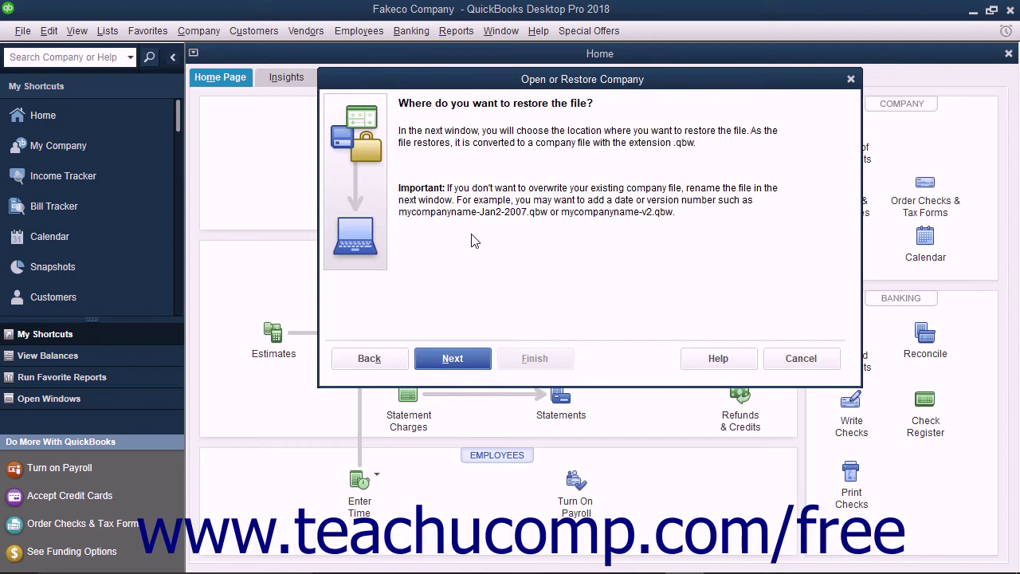
Save the restored file over the existing Fakeco Company file and accept replacing it
left_click(474, 363)
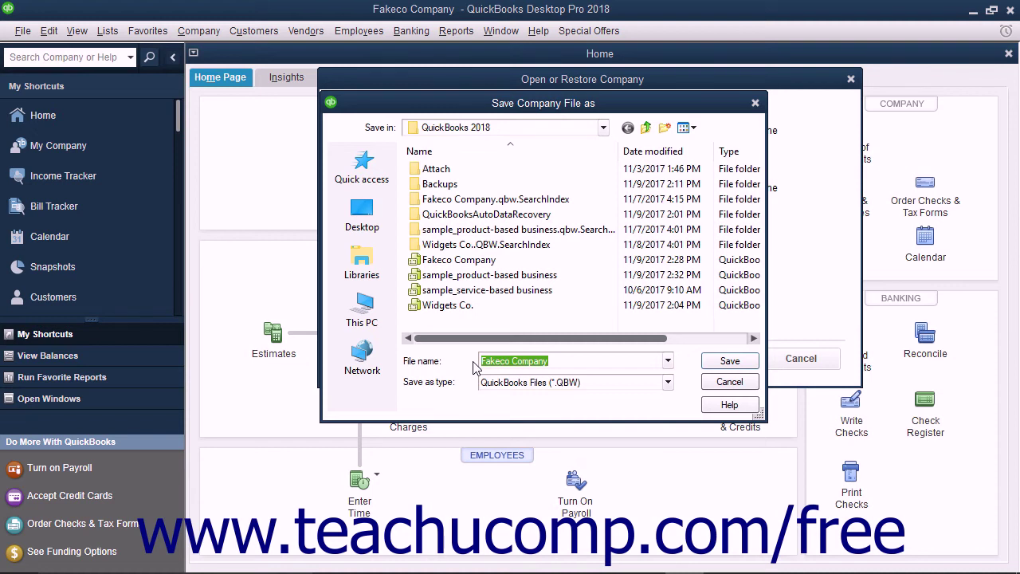
left_click(462, 263)
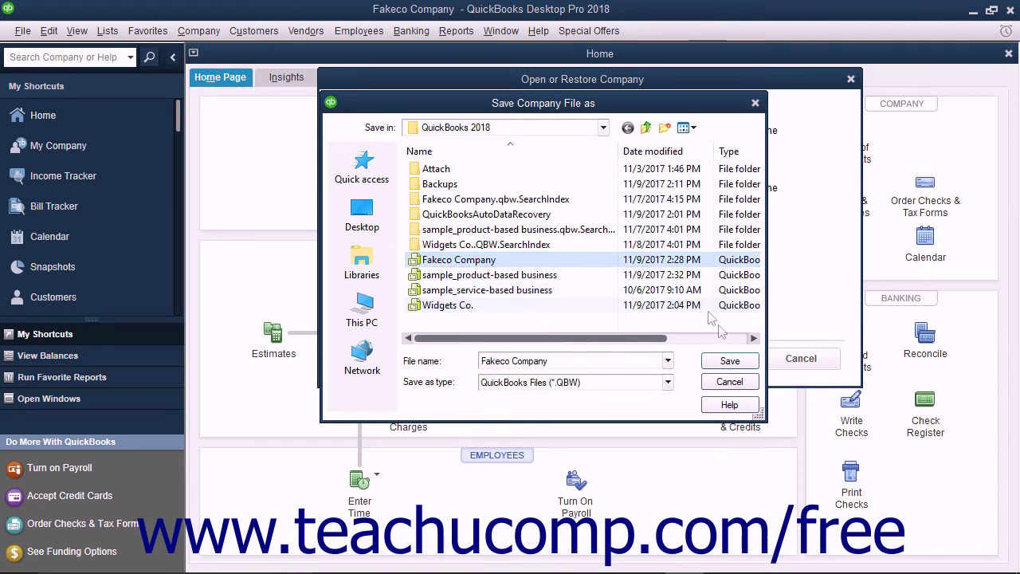
left_click(729, 361)
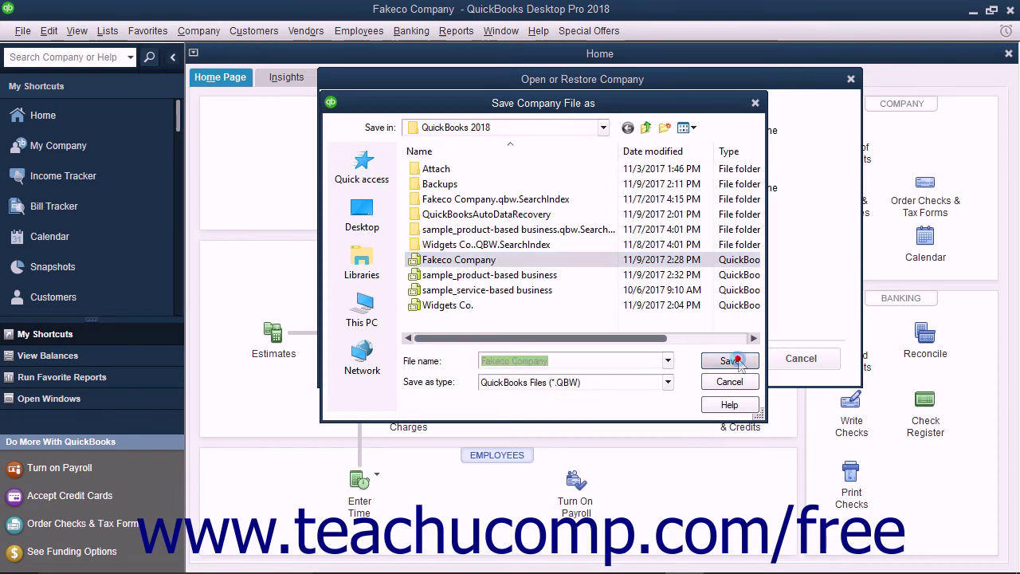
left_click(545, 294)
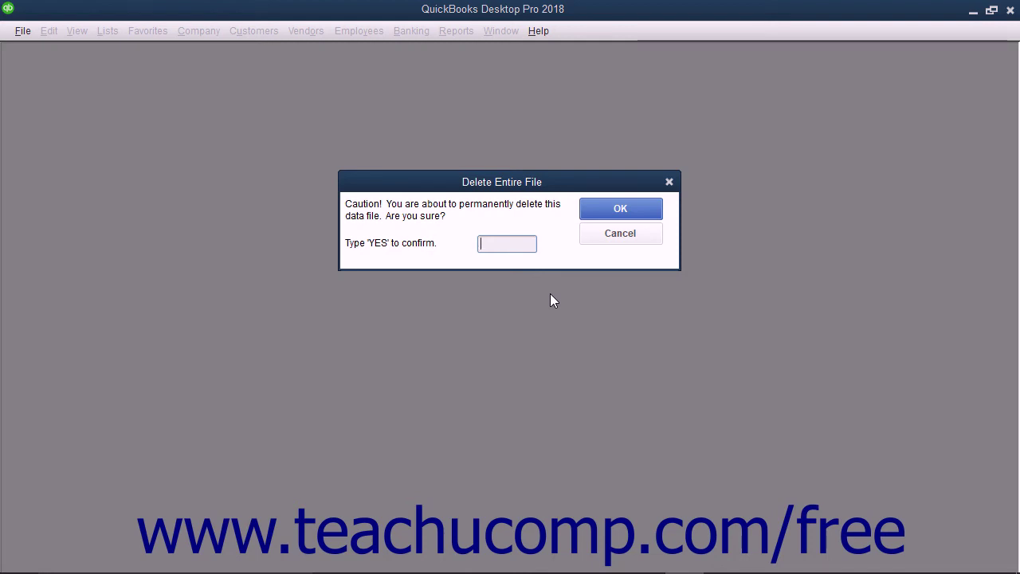
Enter 'yes' in the Delete Entire File confirmation and accept
type("yes")
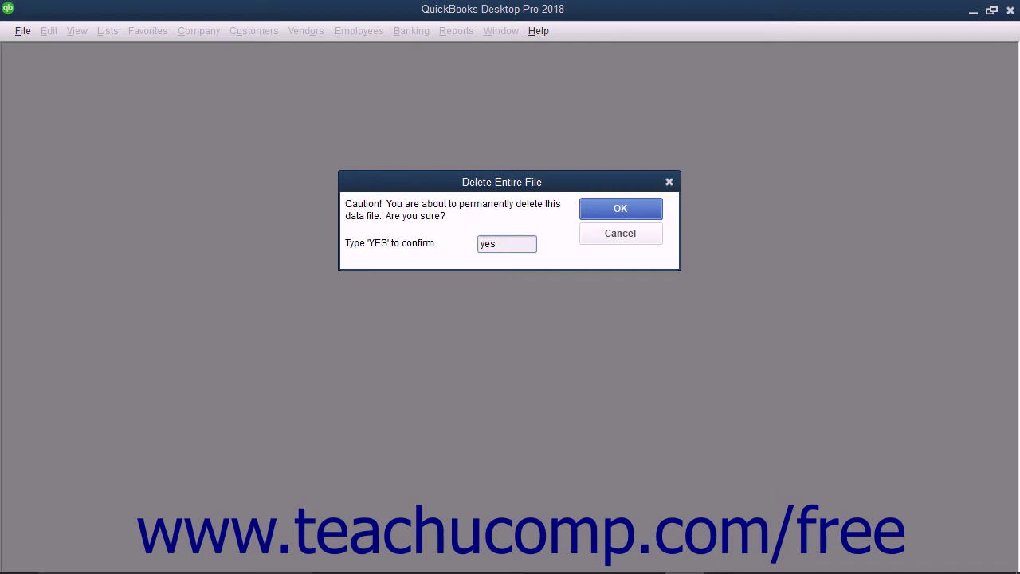
left_click(628, 212)
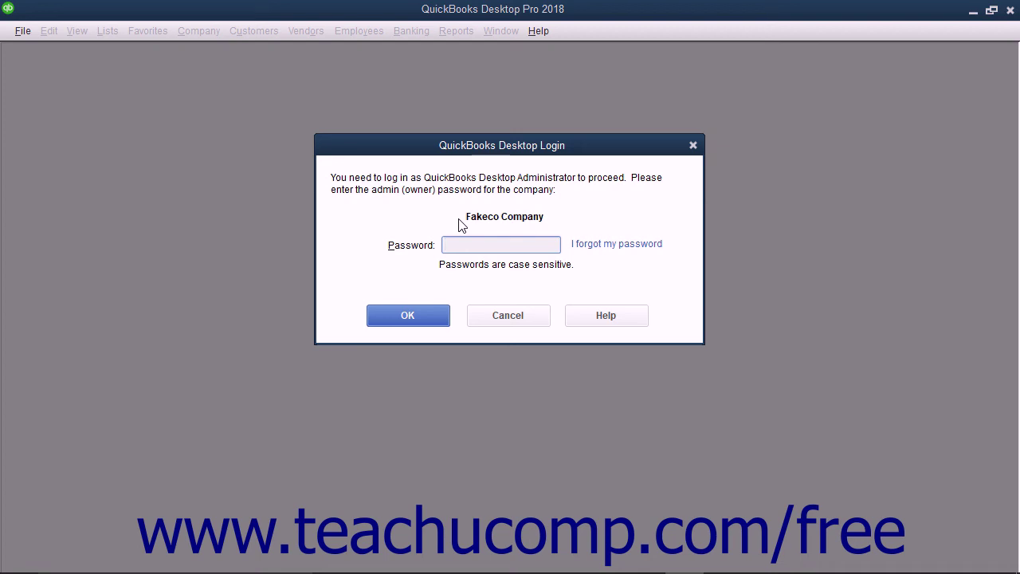
Type the Fakeco Company admin password in the QuickBooks Desktop Login dialog
type("•••••••")
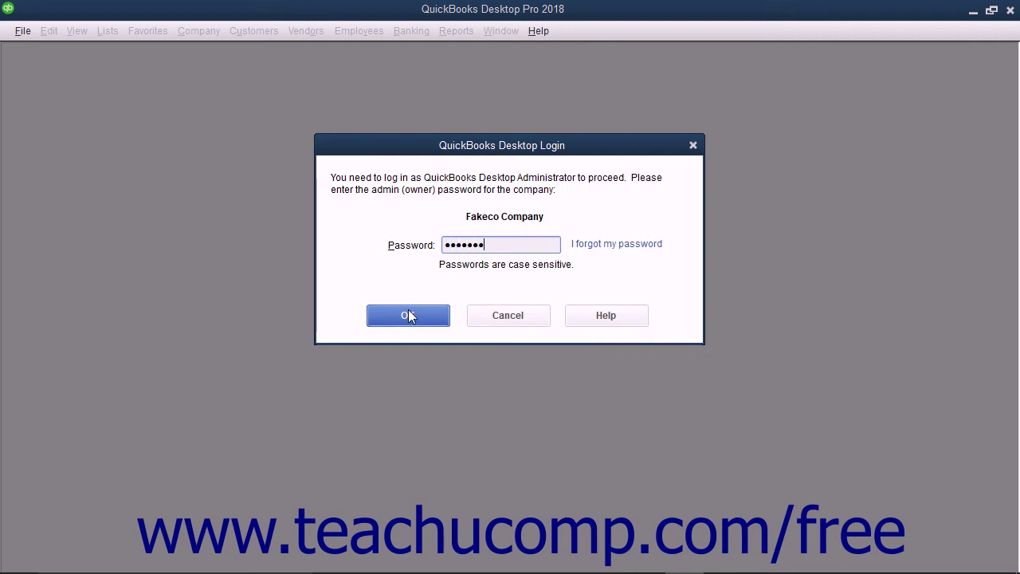